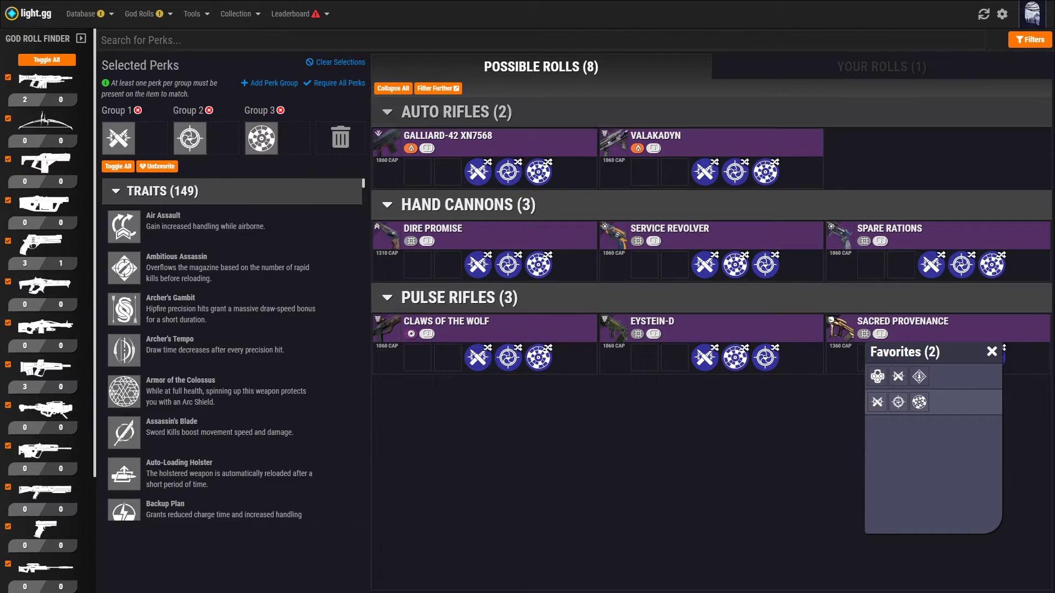
Close the Favorites panel and toggle the hand cannon weapon type off and back on.
left_click(991, 351)
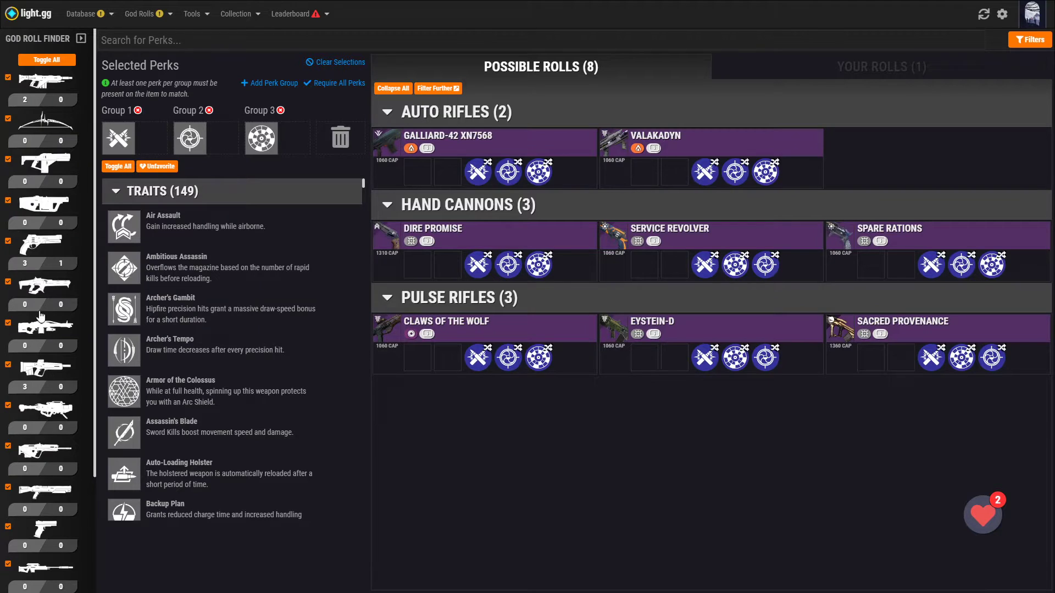
left_click(39, 247)
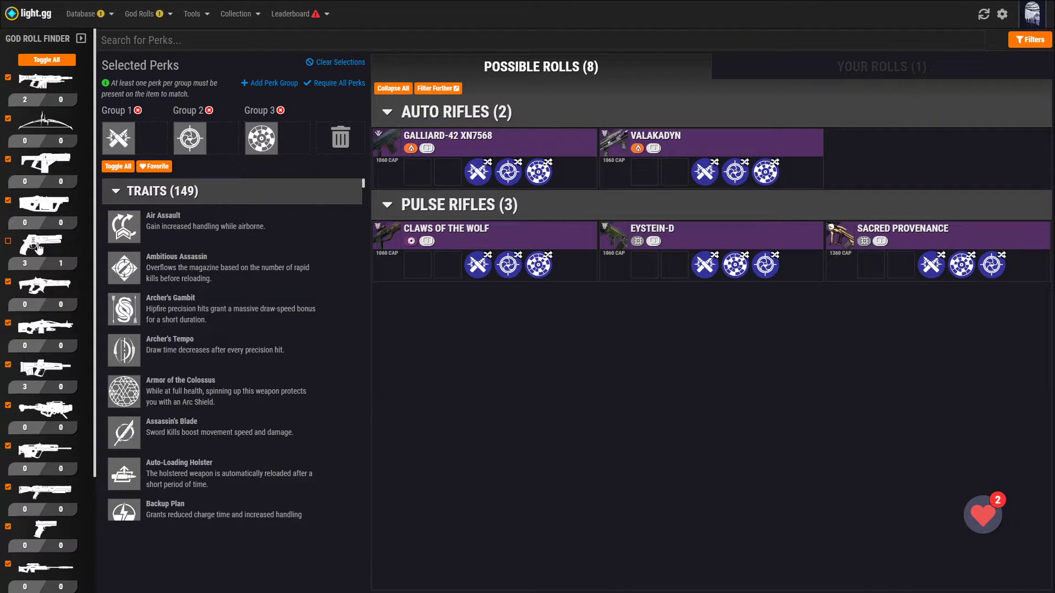
left_click(39, 248)
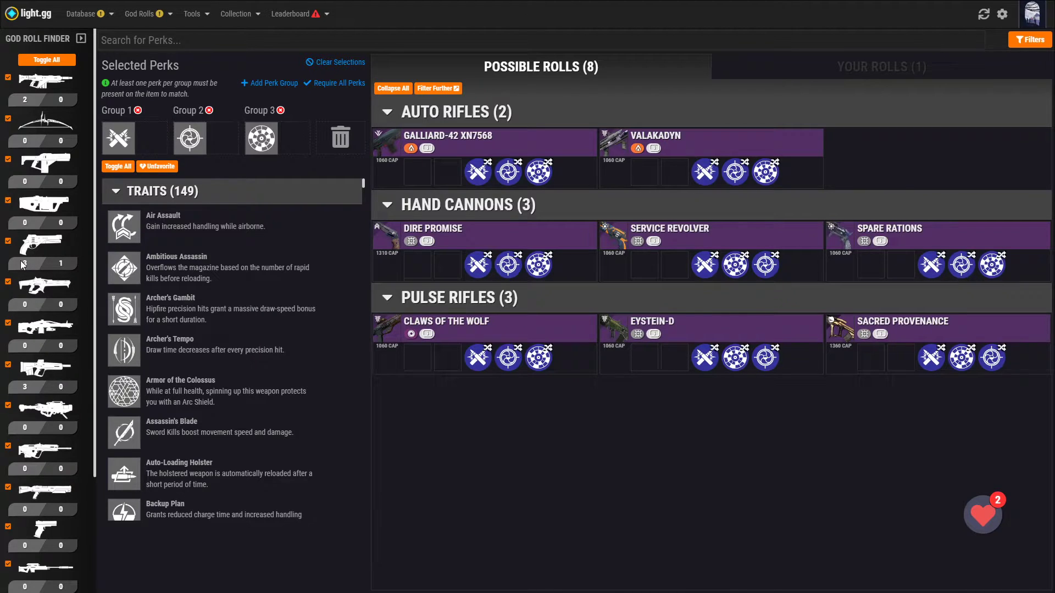
double_click(23, 265)
left_click(61, 264)
Collapse the weapon-type list and use Toggle All to exclude, then re-include, every weapon type.
mouse_move(83, 15)
mouse_move(80, 41)
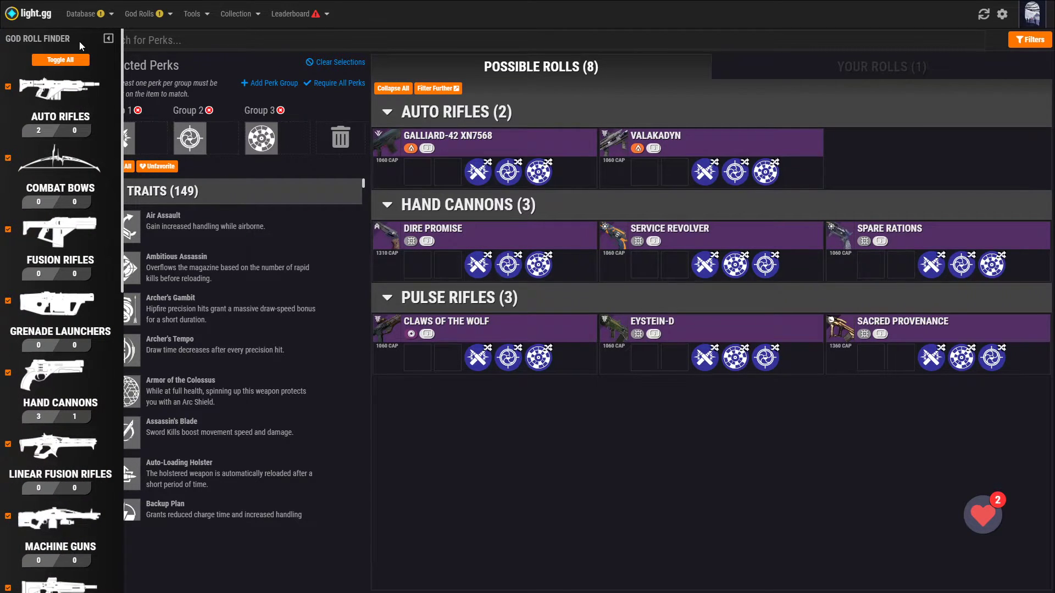
left_click(108, 38)
left_click(53, 62)
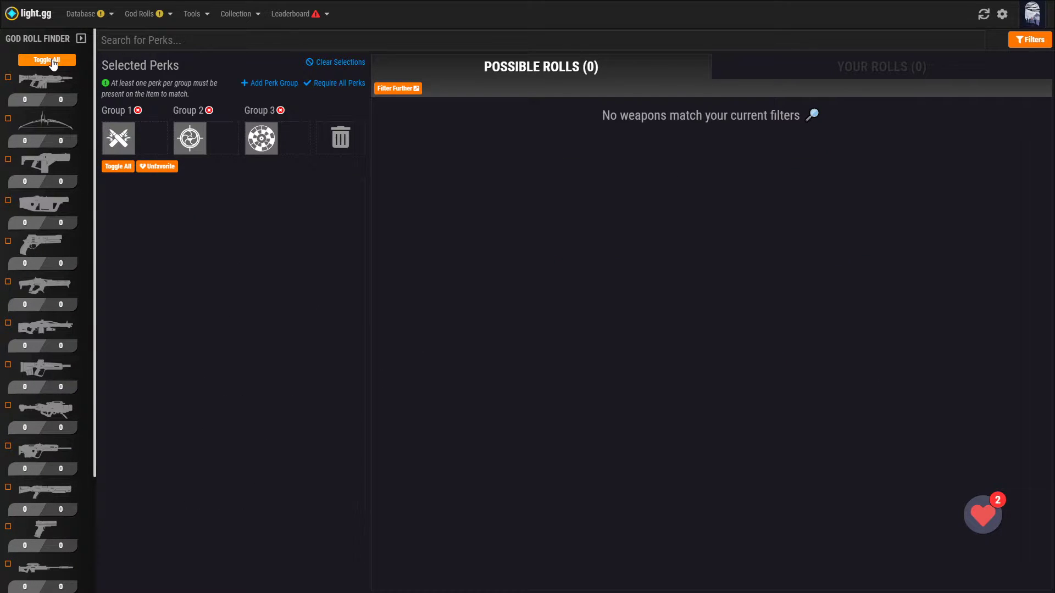
left_click(53, 61)
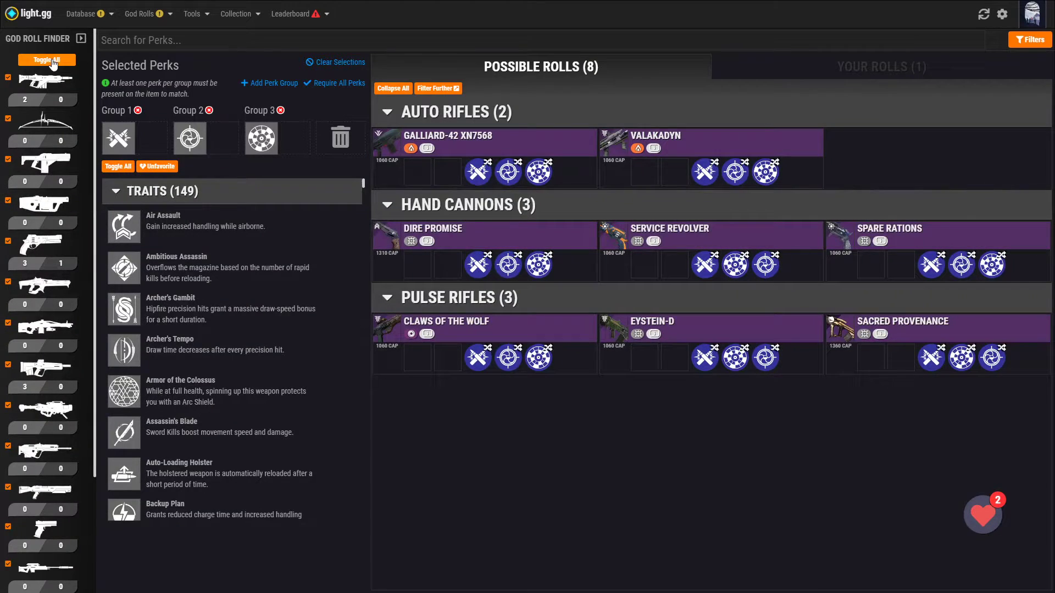
Clear all selected perk groups and search the perk list for 'outlaw'.
left_click(339, 63)
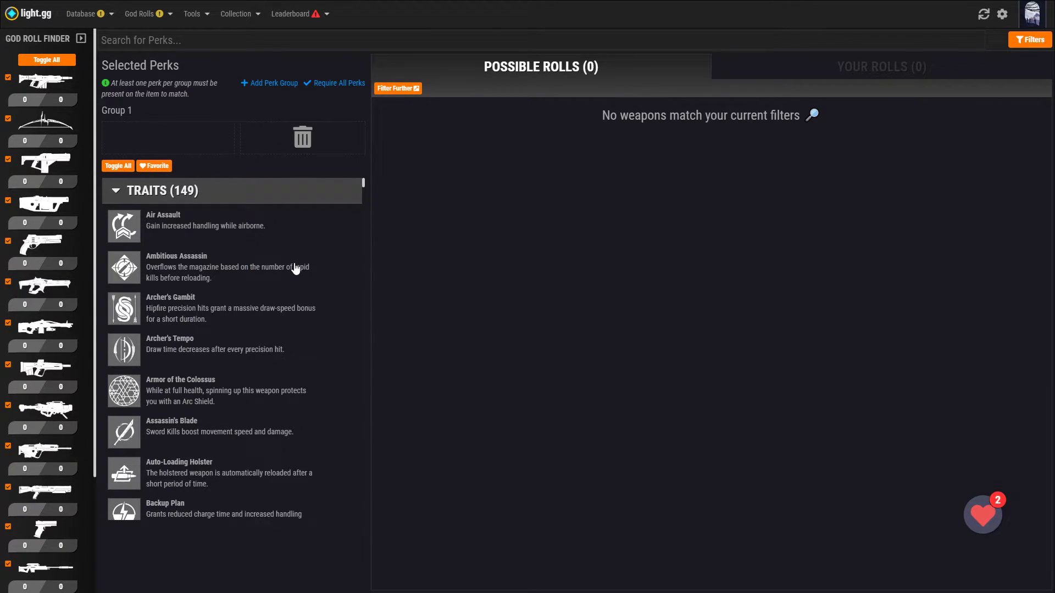
scroll(294, 268, "down", 15)
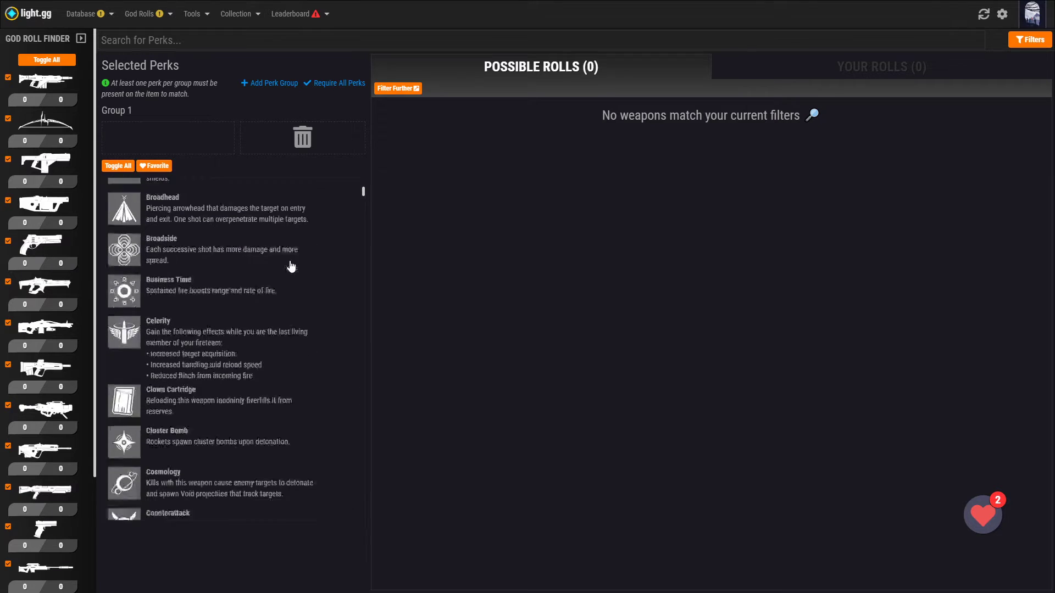
scroll(290, 267, "down", 15)
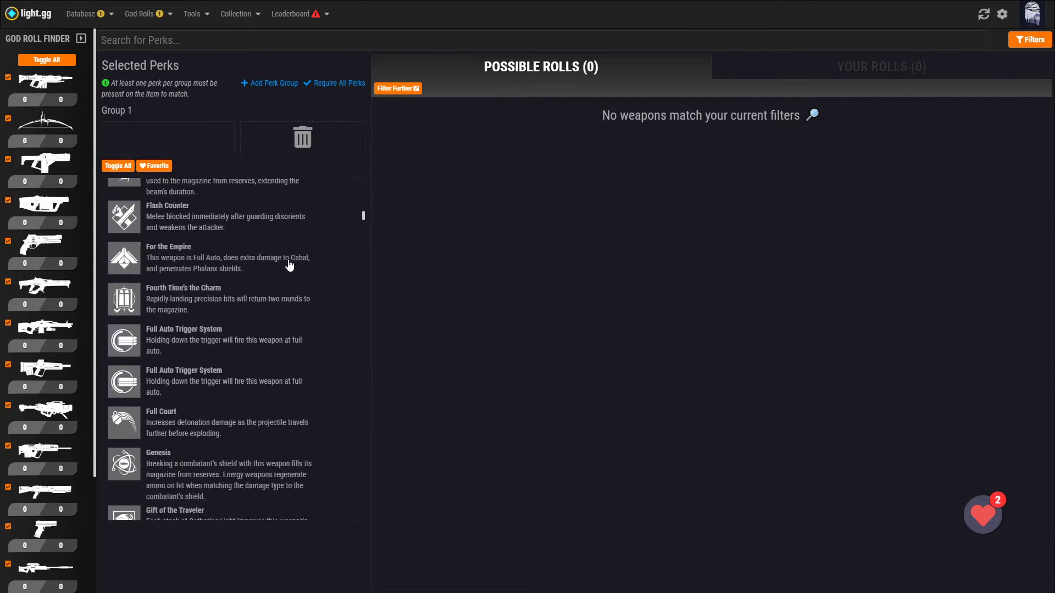
left_click(204, 43)
type("outlaw")
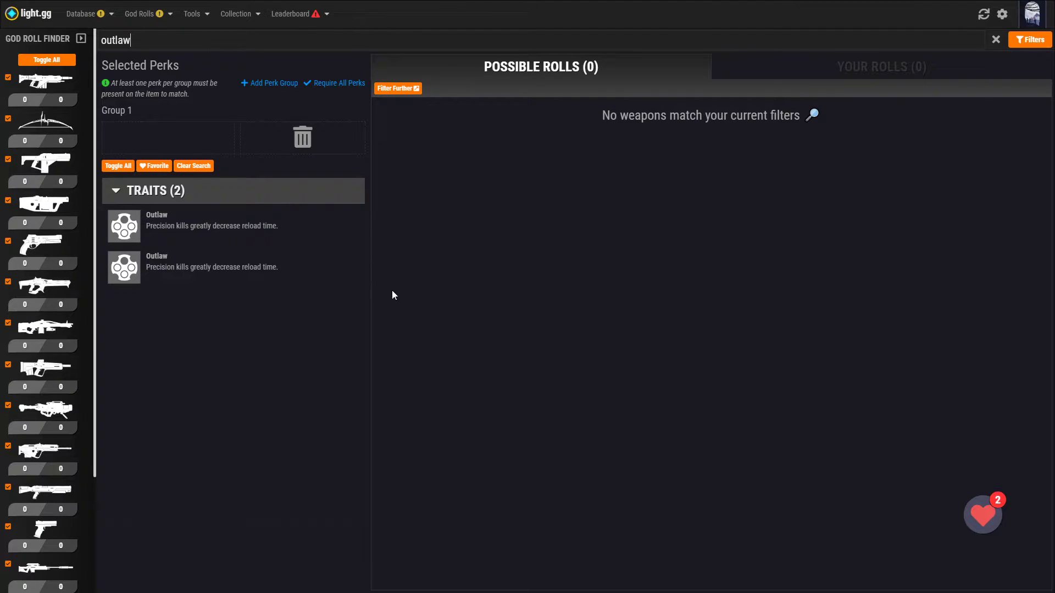
Add both Outlaw traits to Group 1, removing one and adding it back.
left_click(211, 237)
left_click(201, 267)
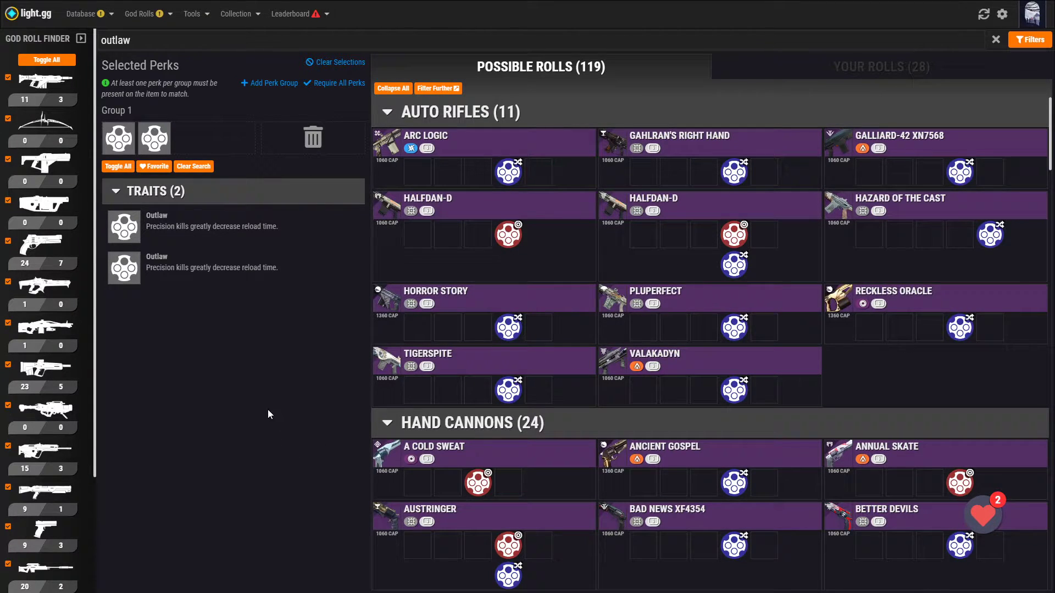
mouse_move(124, 140)
left_click(305, 138)
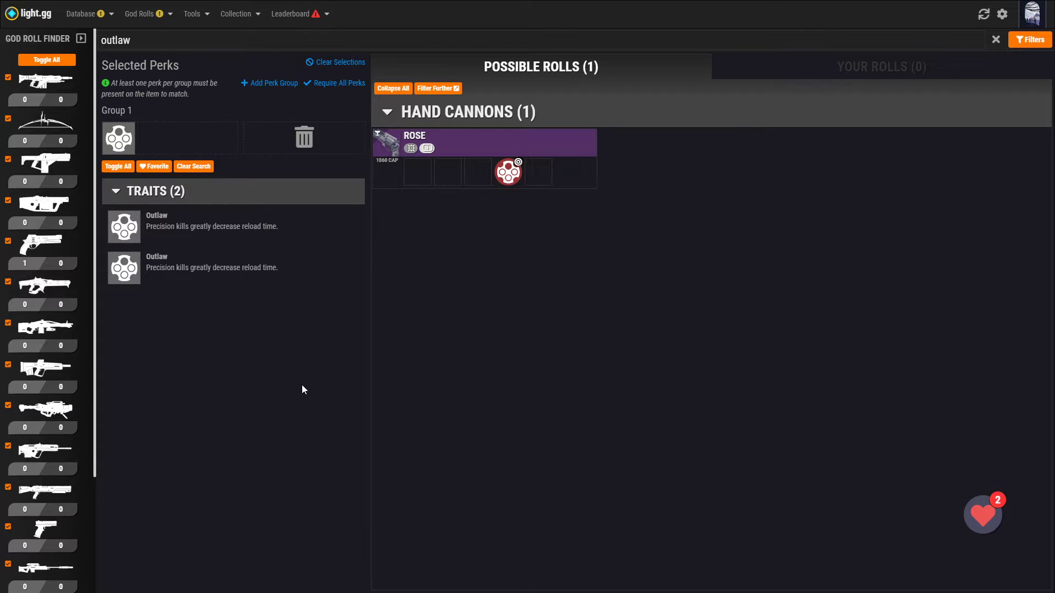
left_click(192, 228)
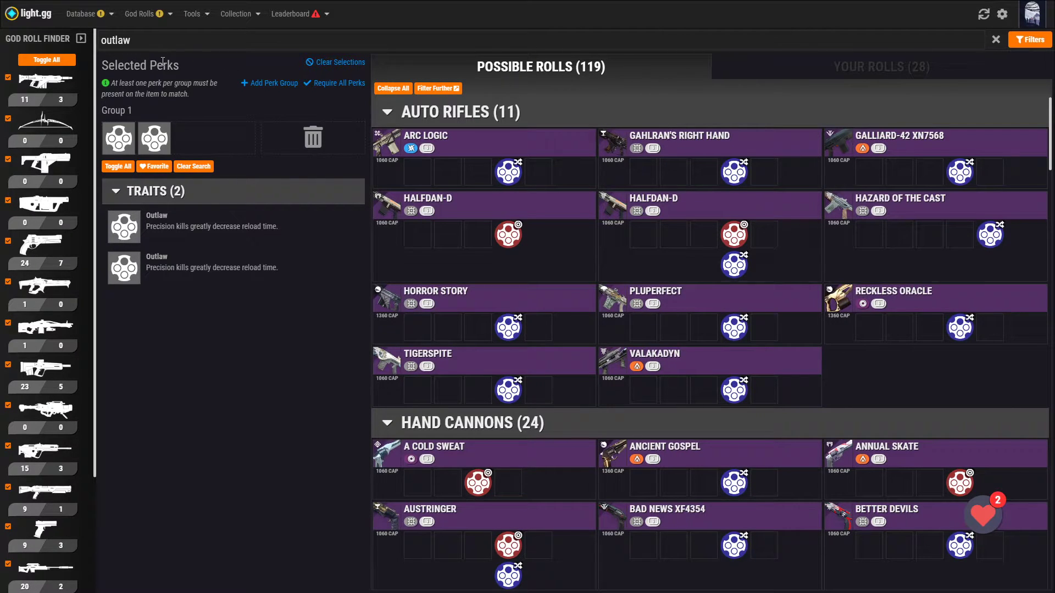
double_click(154, 42)
Search 'rampage' and add the Rampage traits to Group 1 alongside Outlaw.
type("rampage")
left_click(199, 273)
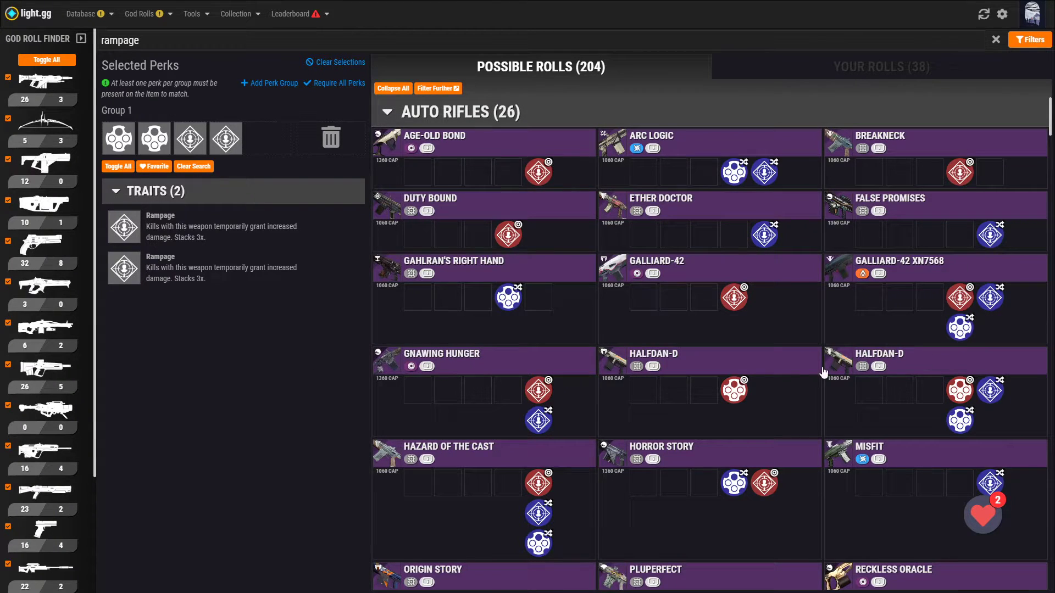
mouse_move(732, 299)
Require all perks, move Outlaw into Group 1, and delete the empty group, leaving Rampage in Group 2.
left_click(325, 86)
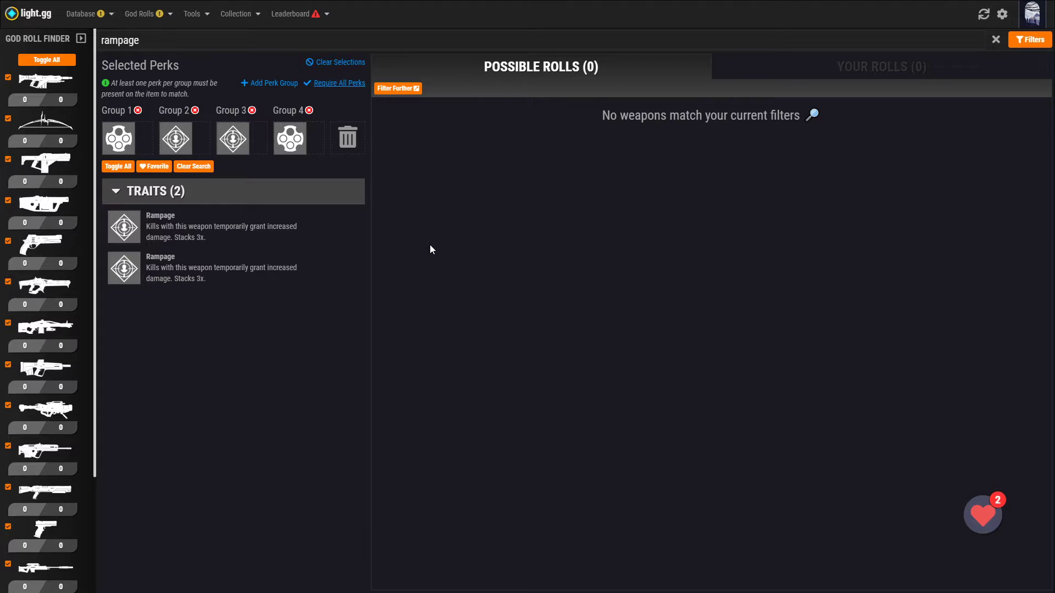
left_click_drag(293, 146, 256, 144)
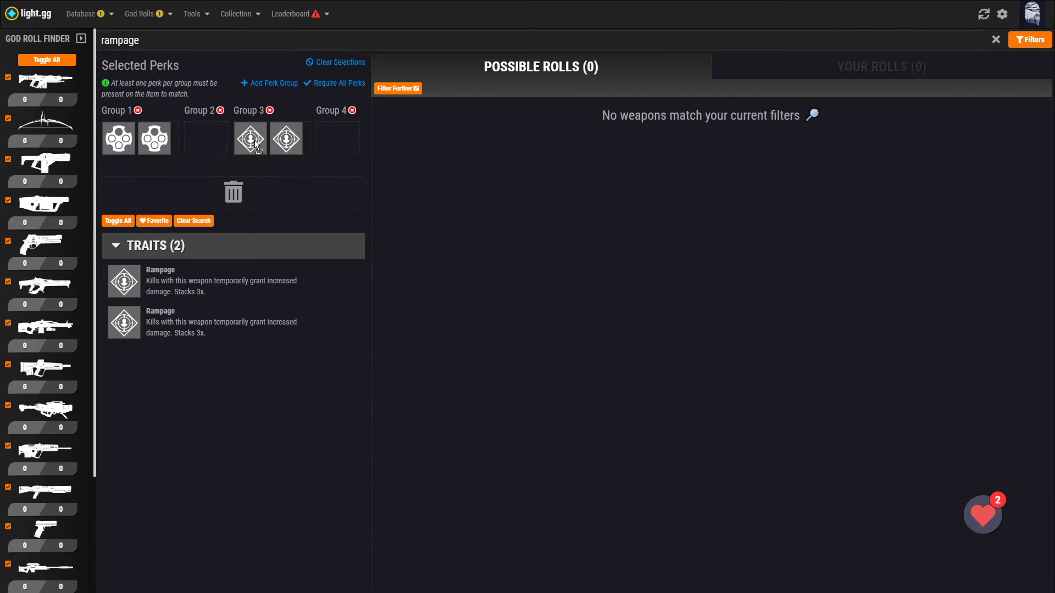
left_click(317, 110)
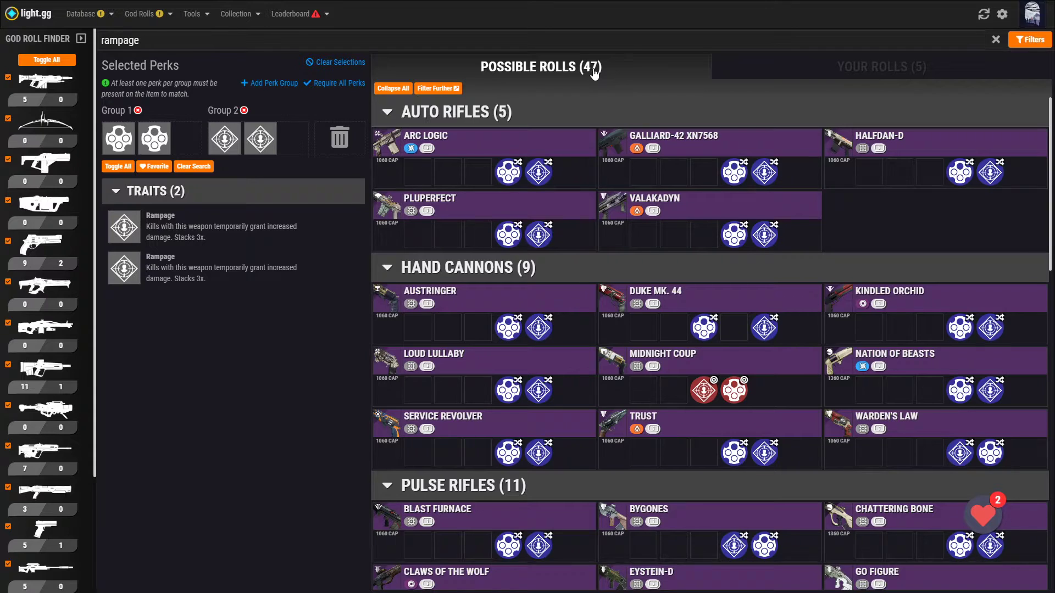
Filter the results to Random roll type and Legendary rarity only.
left_click(1030, 40)
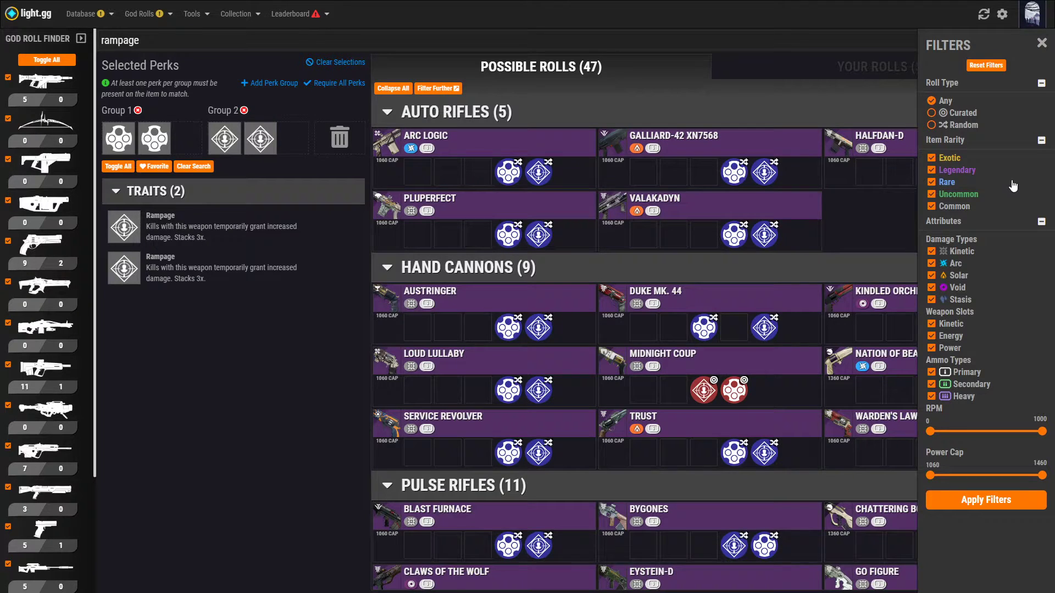
left_click(964, 126)
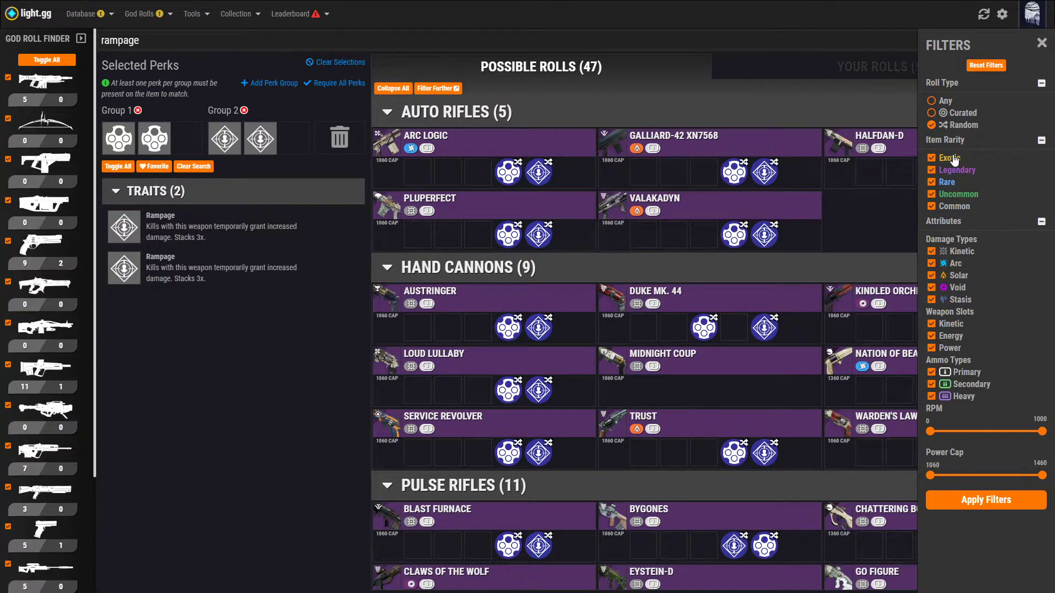
left_click(959, 265)
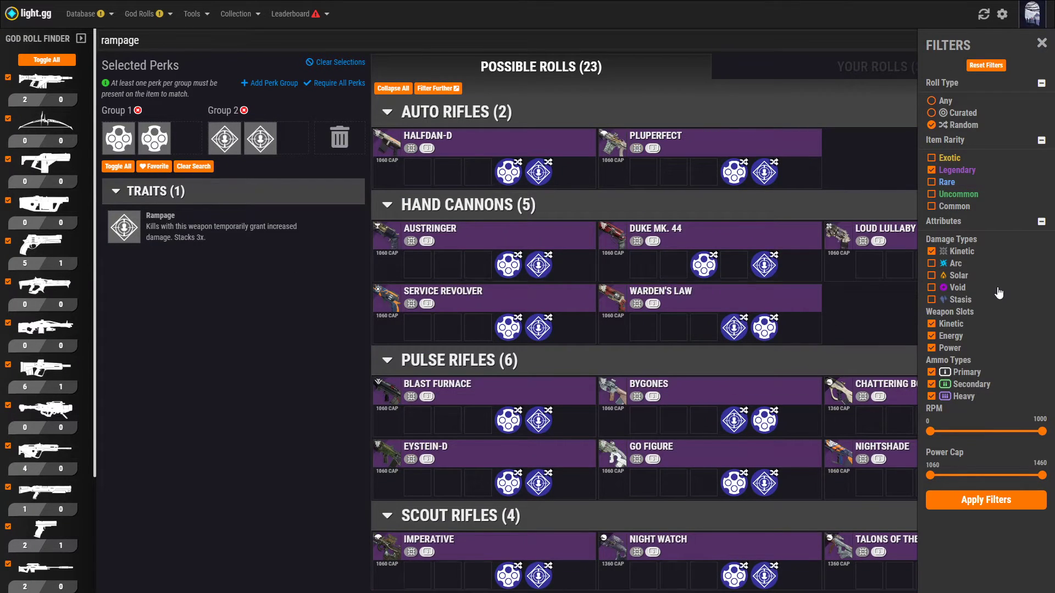
left_click(1042, 45)
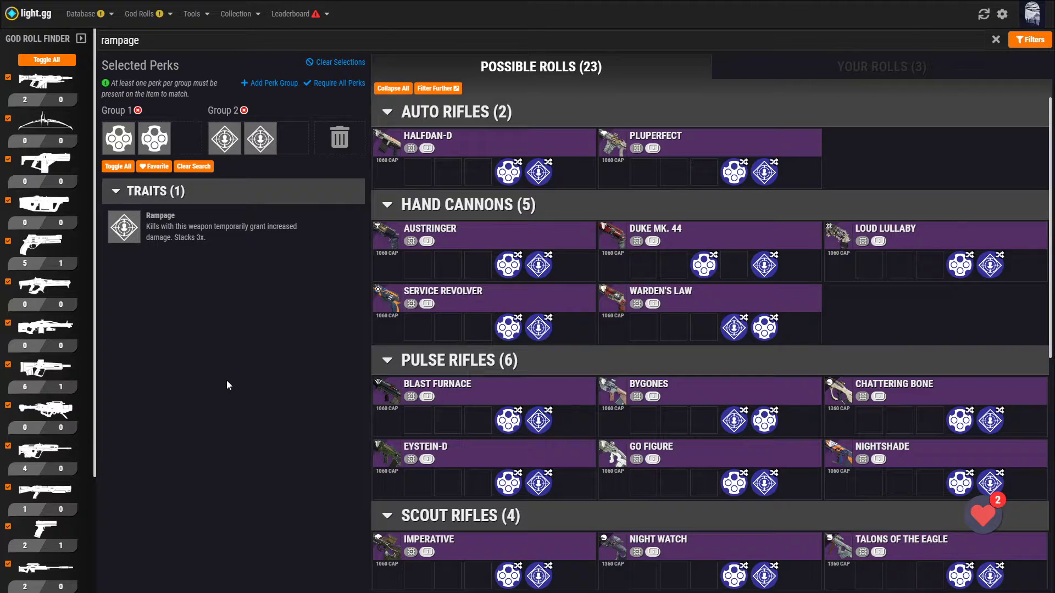
Save the Outlaw–Rampage search as a favorite, load the second favorite, then load the third.
left_click(159, 167)
left_click(972, 515)
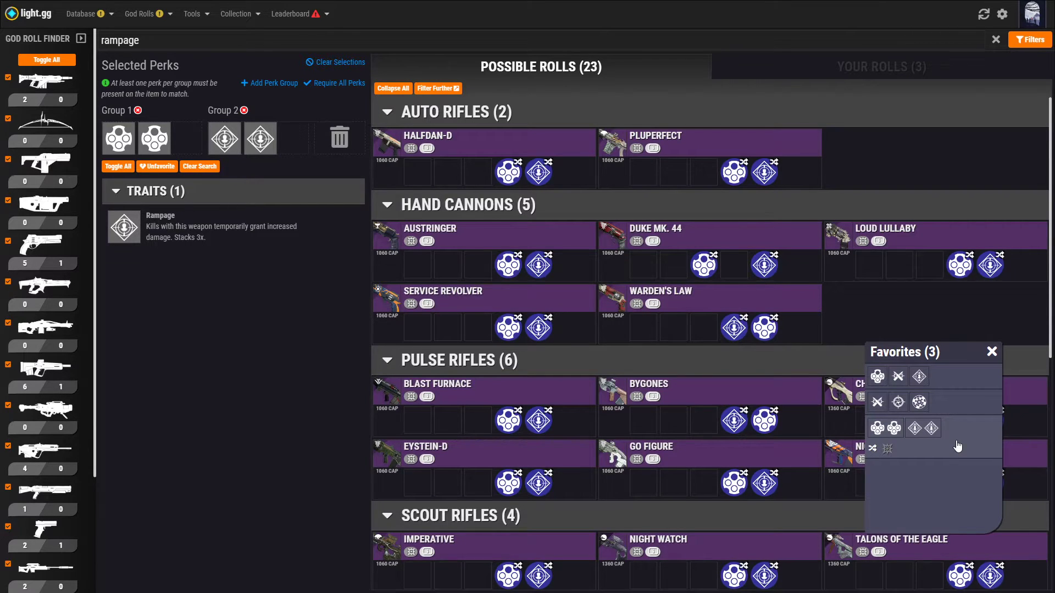
left_click(959, 411)
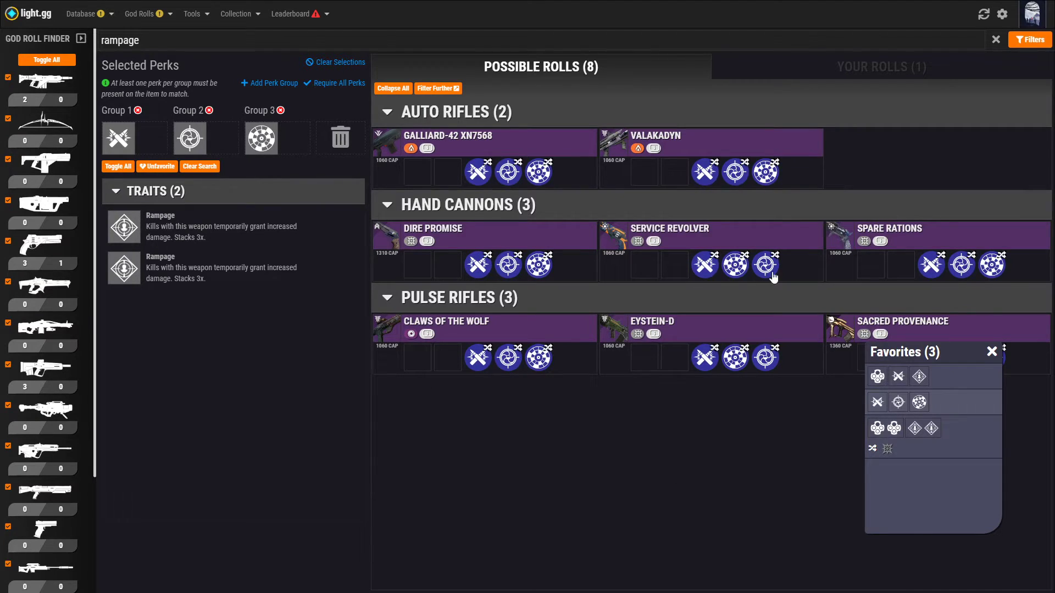
left_click(829, 78)
left_click(619, 71)
left_click(965, 439)
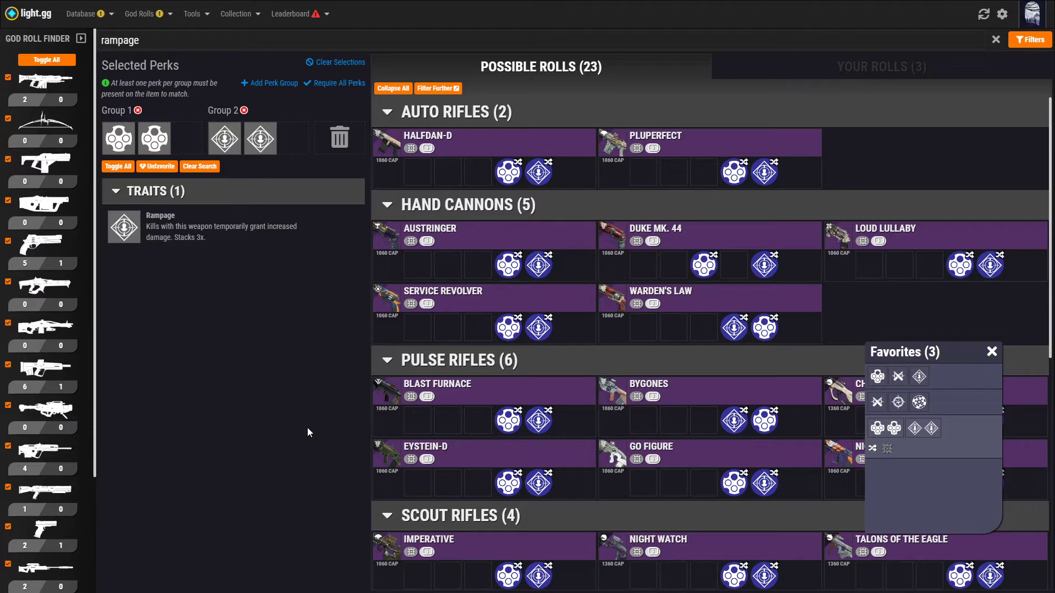
Close the Favorites (3) panel and view Pluperfect's Rampage perk description.
left_click(992, 351)
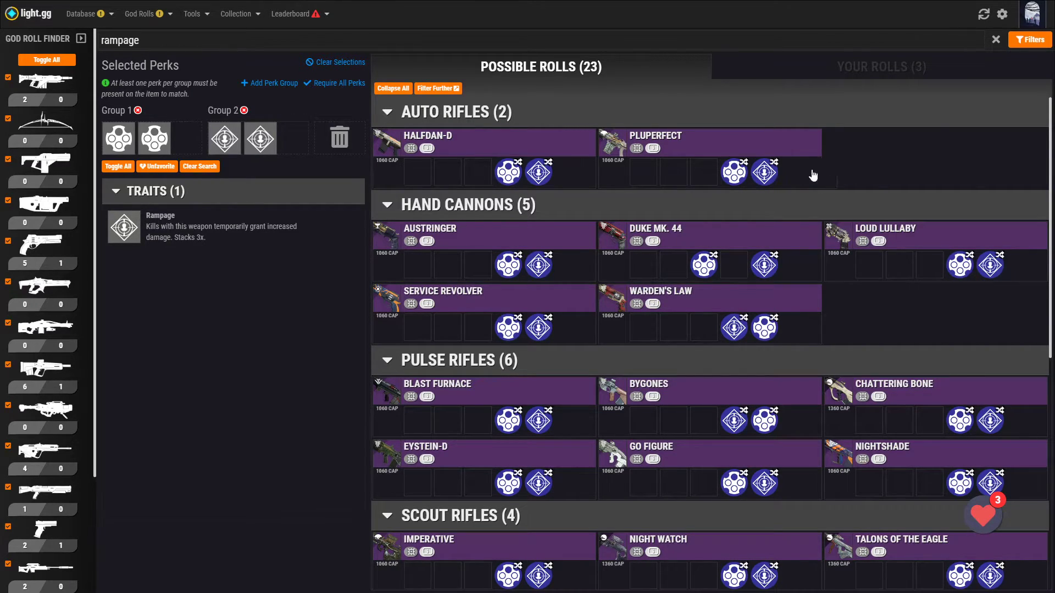
mouse_move(765, 175)
left_click(1016, 42)
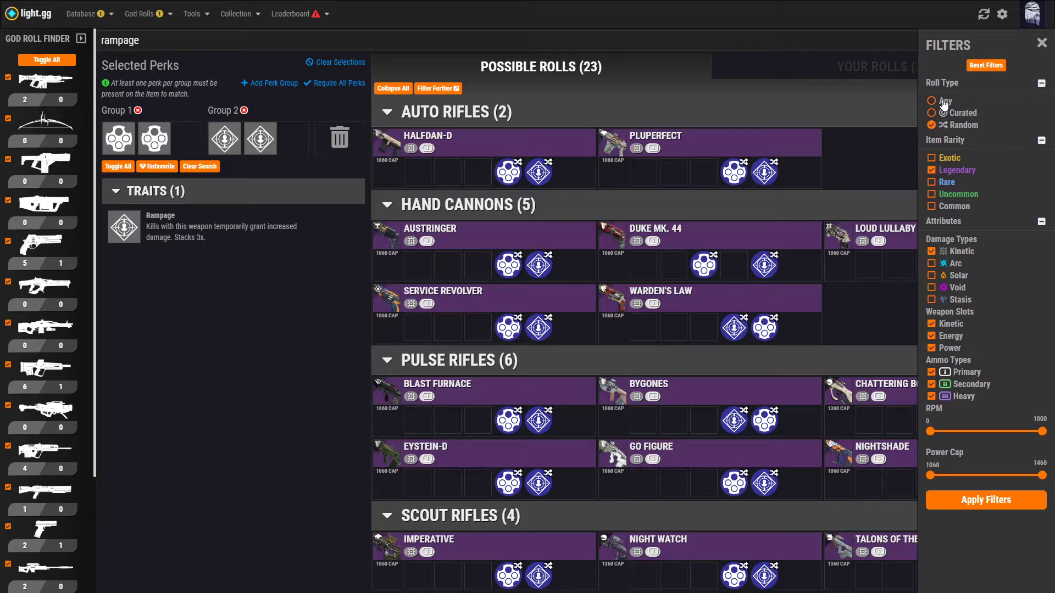
left_click(944, 102)
mouse_move(505, 340)
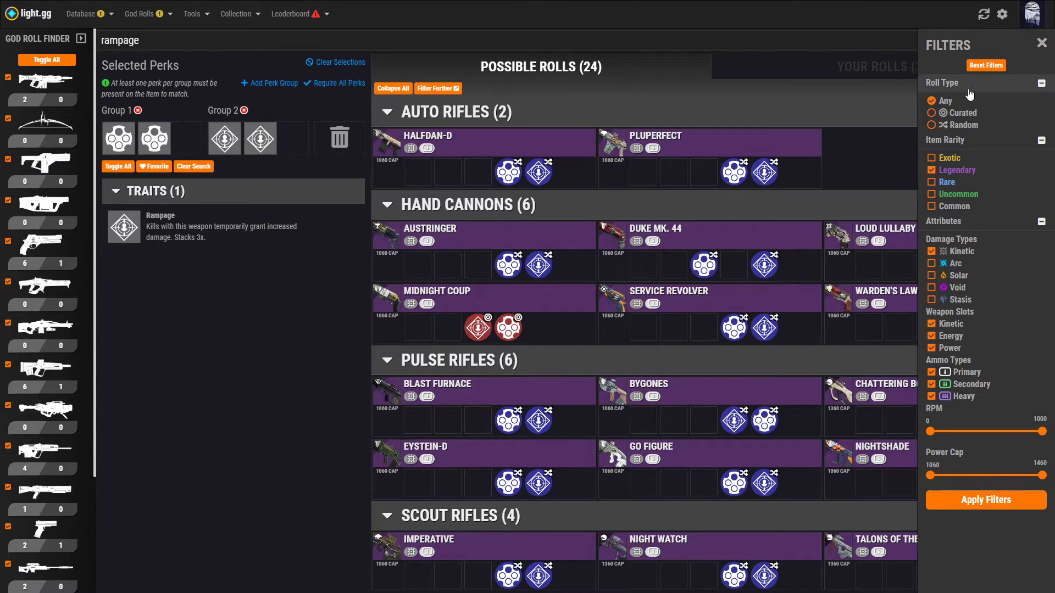
left_click(946, 126)
left_click(914, 158)
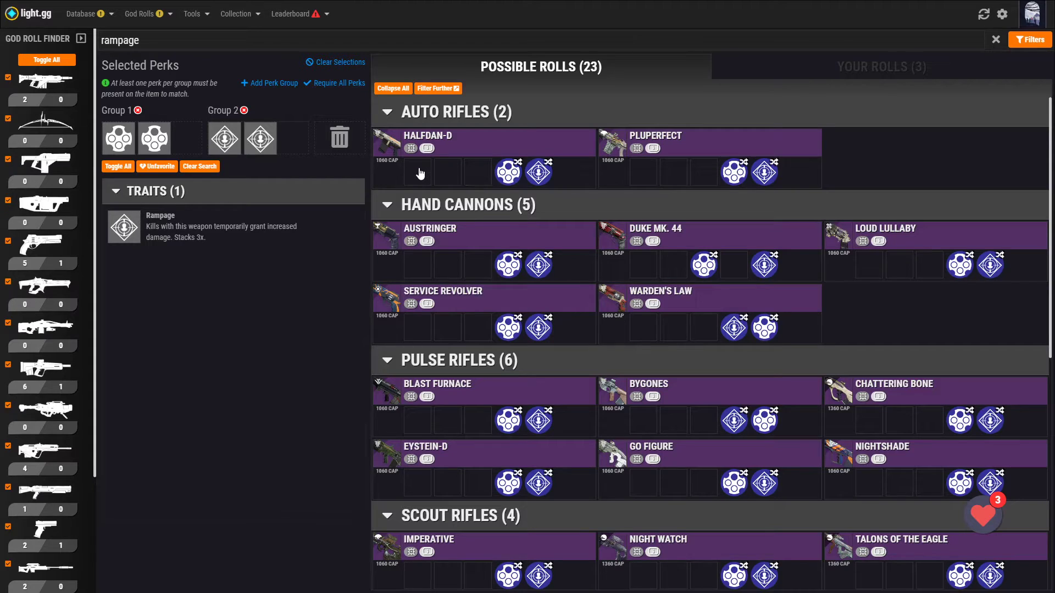
left_click(394, 89)
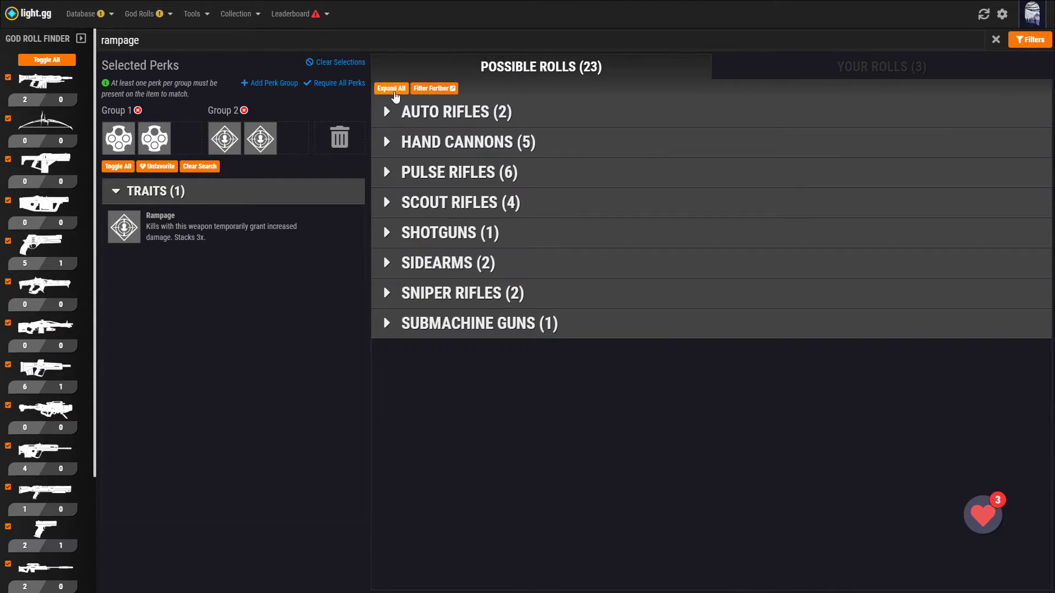
left_click(392, 89)
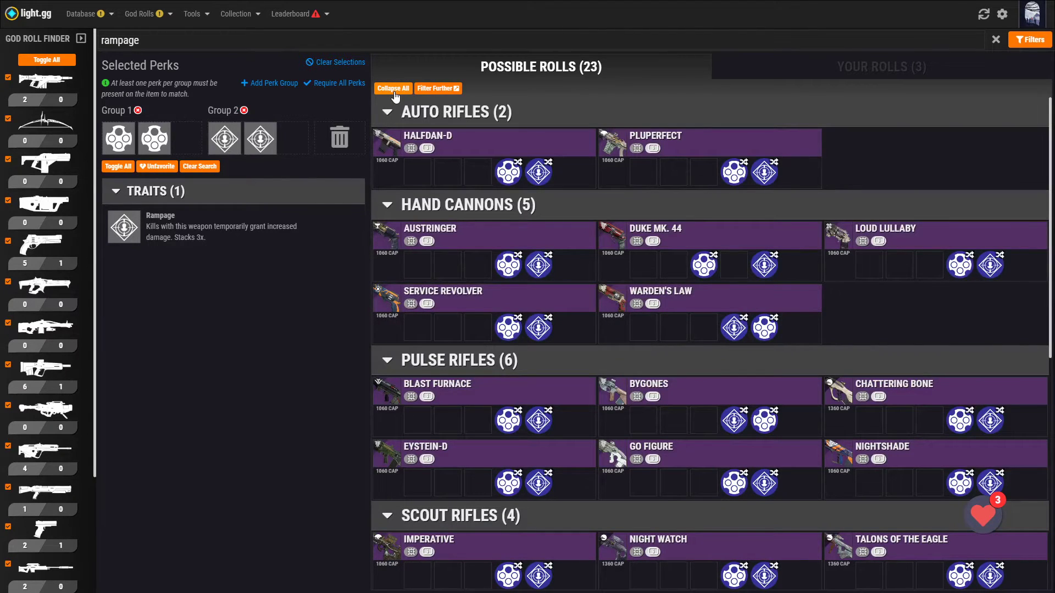
left_click(394, 92)
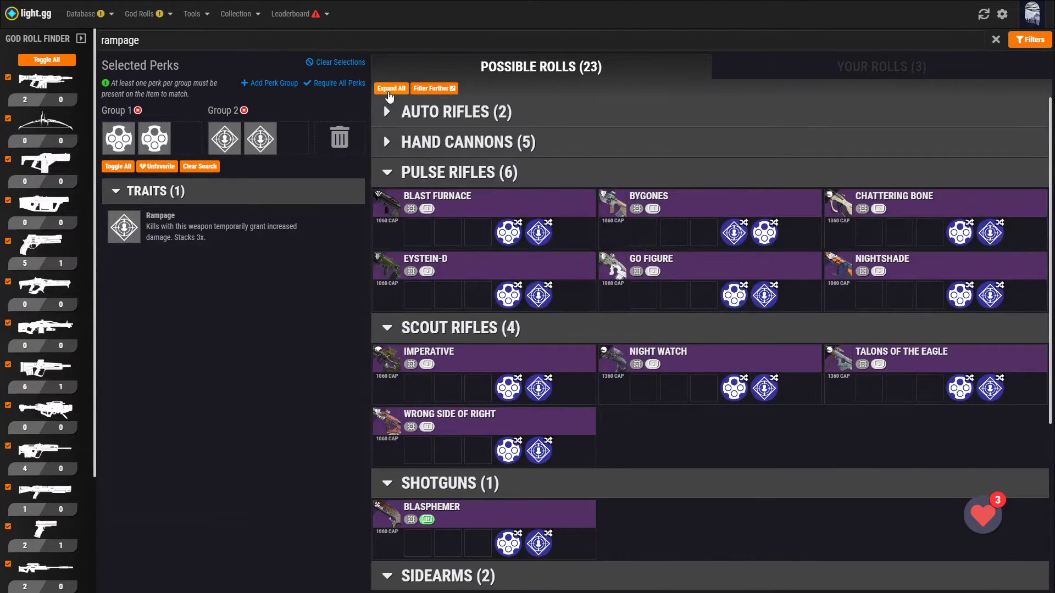
left_click(389, 93)
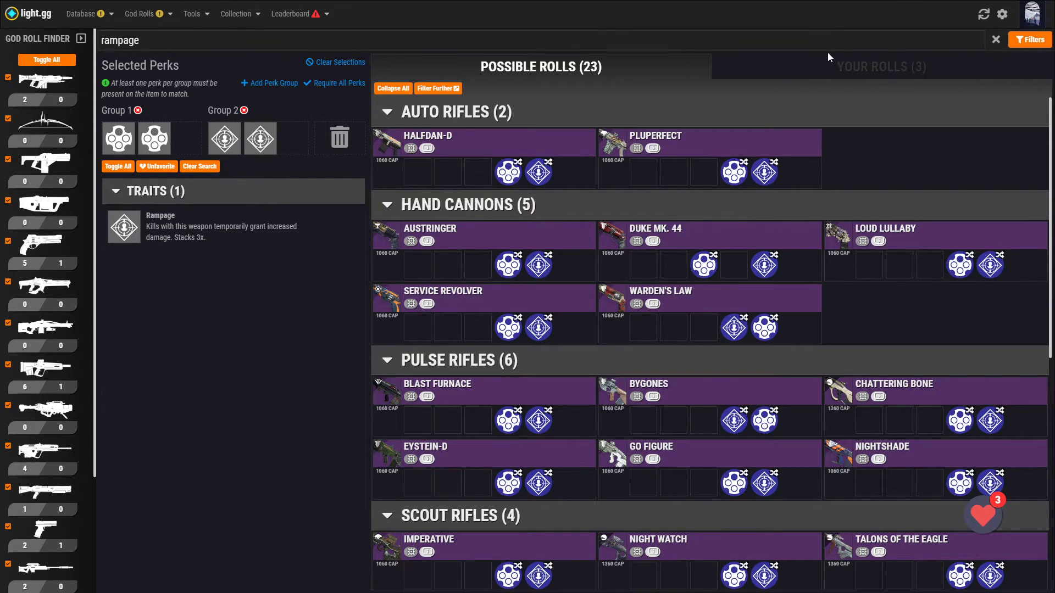
Show only the 3 owned rolls: Duke Mk. 44, Blast Furnace and Smuggler's Word.
left_click(833, 67)
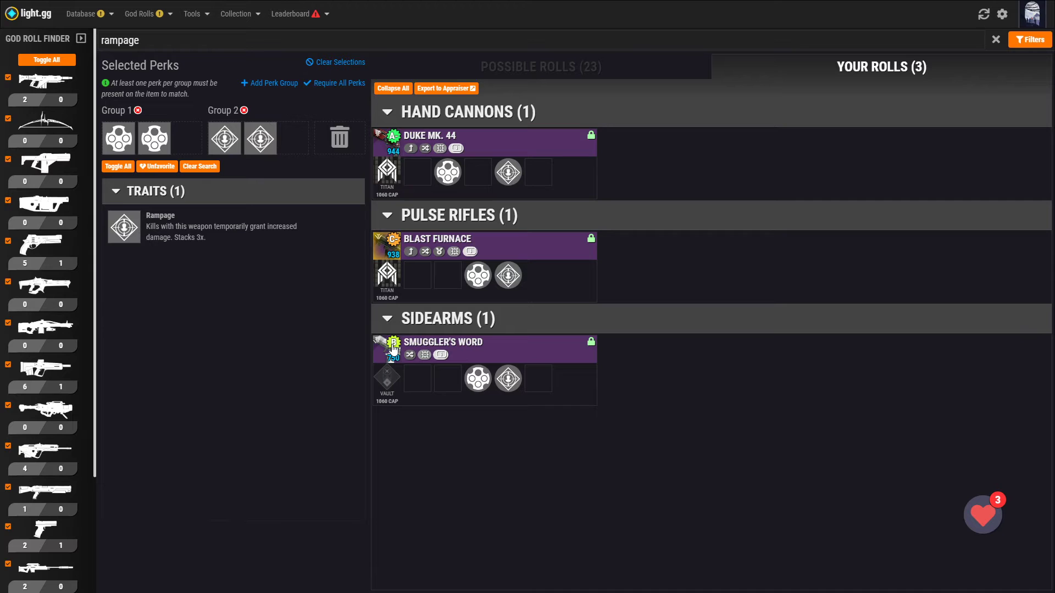
Export the owned rolls to the Roll Appraiser and apply most popular perks to Duke Mk. 44 and Blast Furnace.
left_click(454, 90)
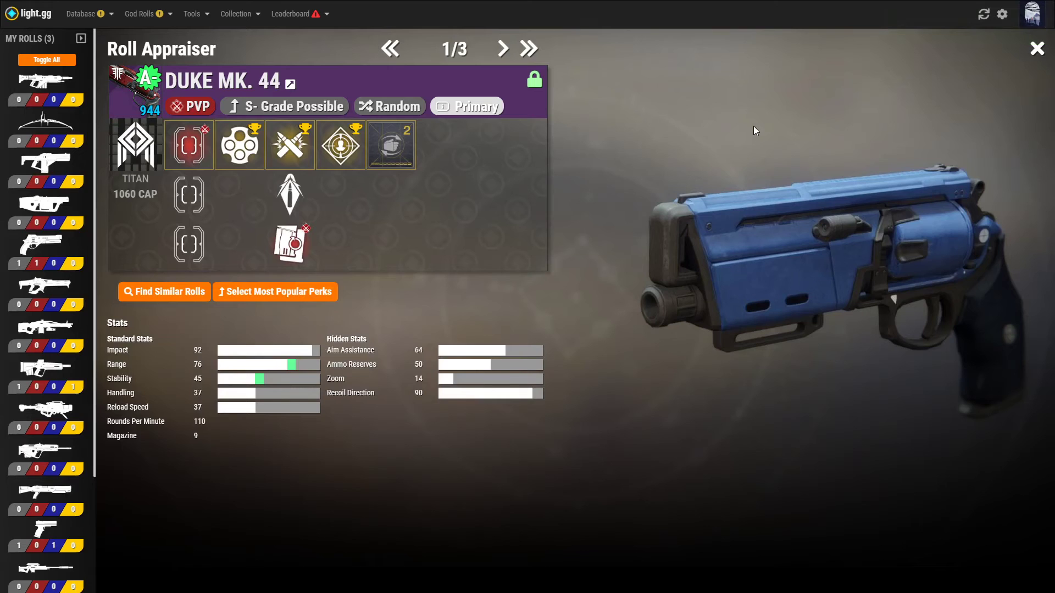
left_click(266, 291)
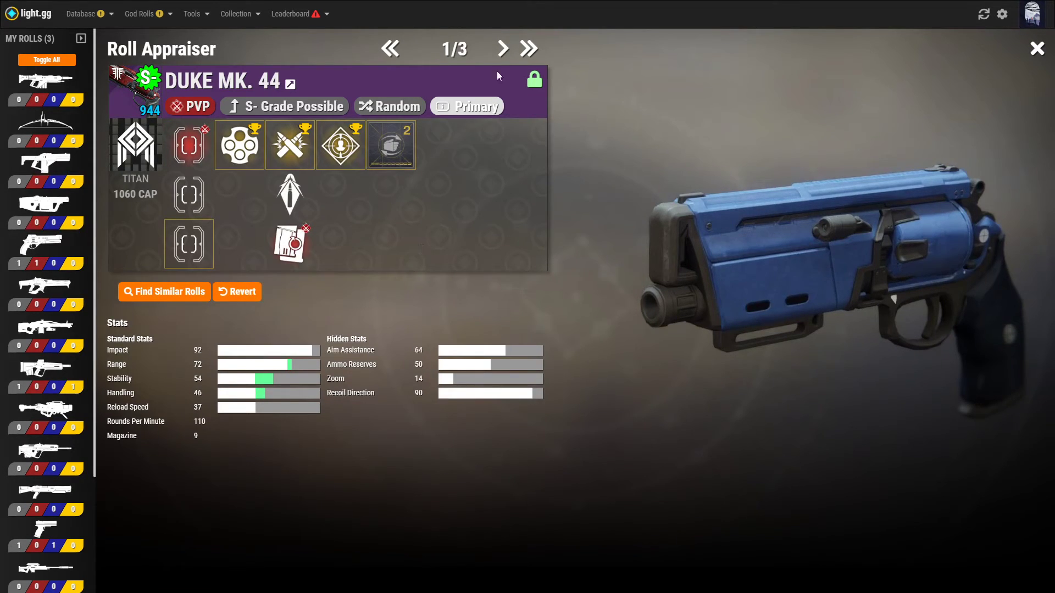
left_click(503, 53)
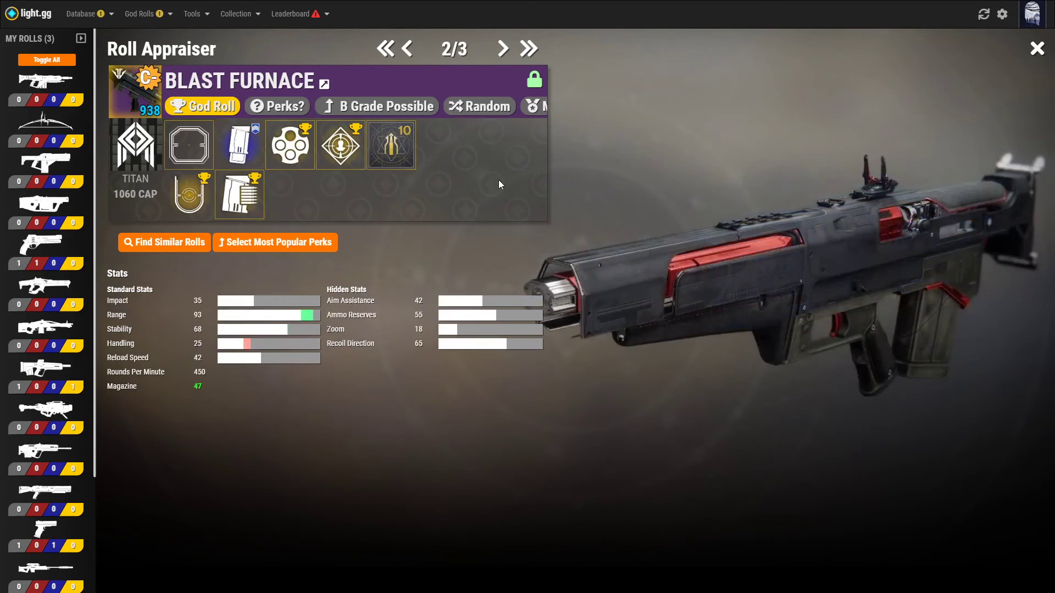
left_click(278, 243)
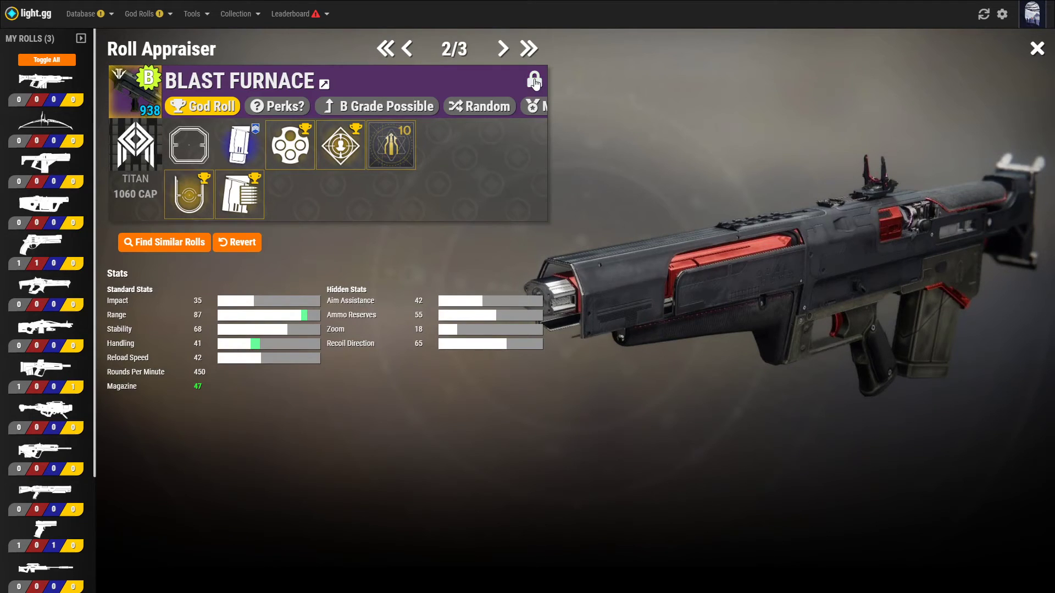
mouse_move(252, 145)
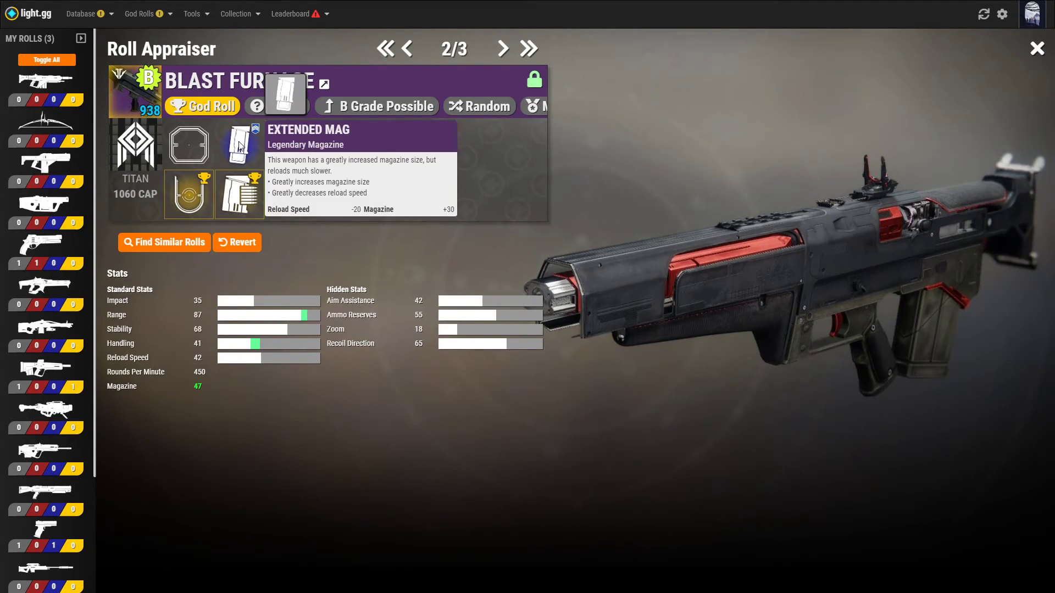
Try other magazine and barrel perks on Smuggler's Word, restore its roll, and return to Duke Mk. 44 (1/3).
left_click(502, 48)
left_click(229, 151)
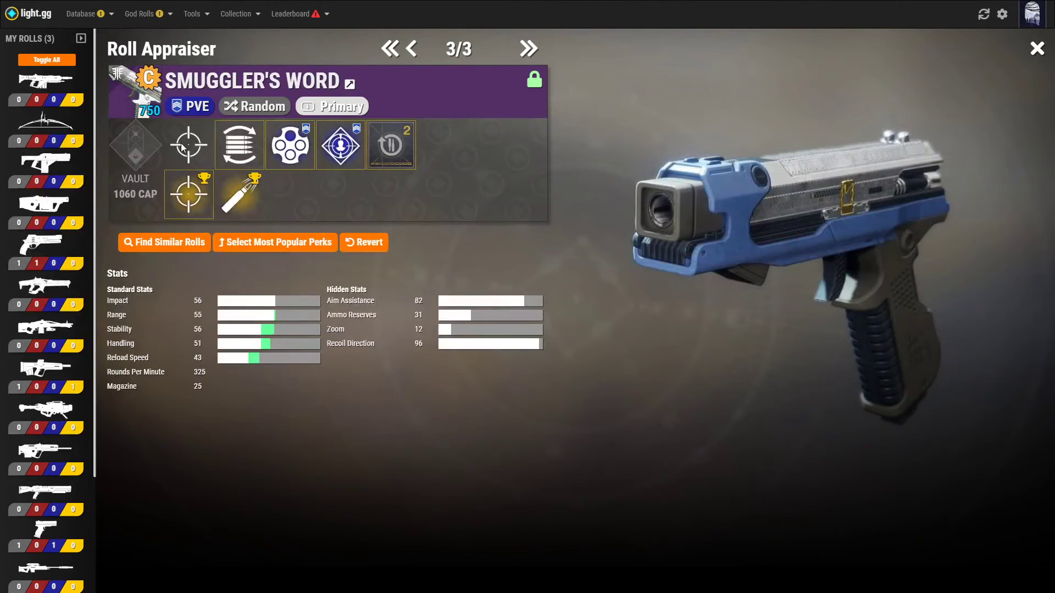
left_click(199, 151)
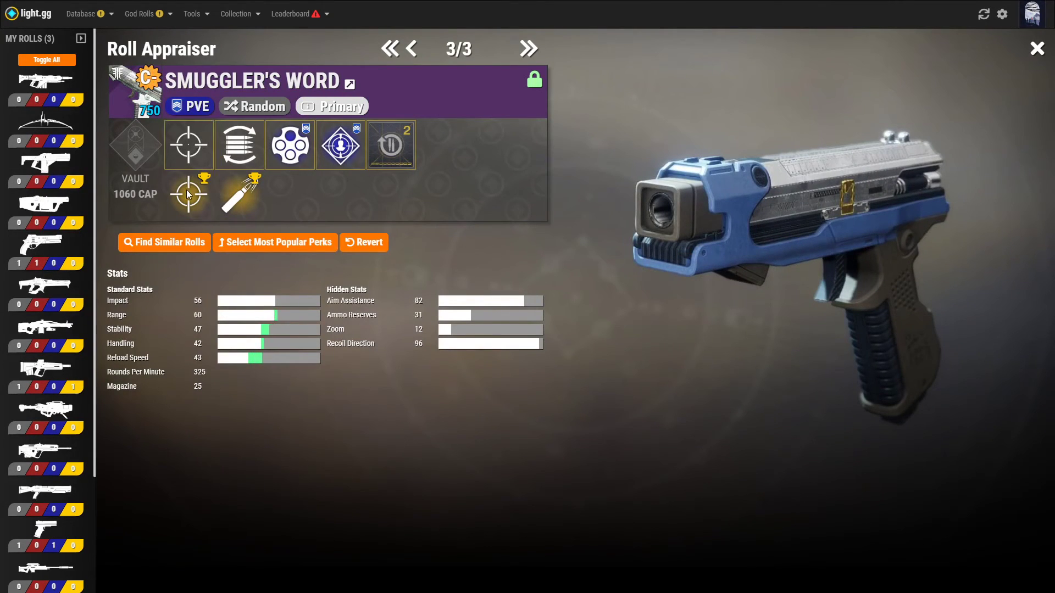
left_click(189, 193)
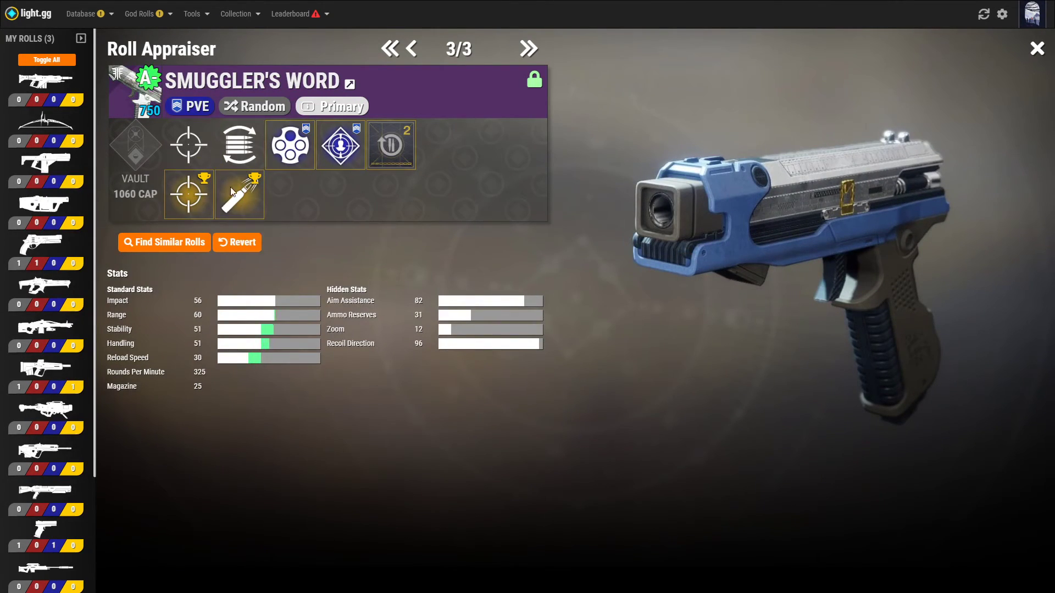
left_click(258, 242)
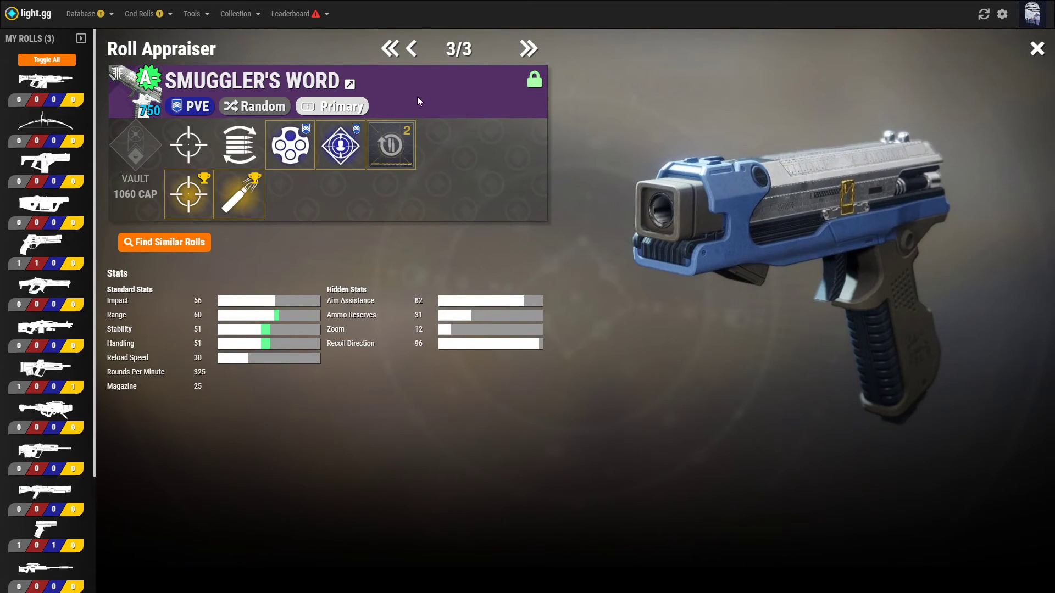
left_click(413, 51)
left_click(409, 49)
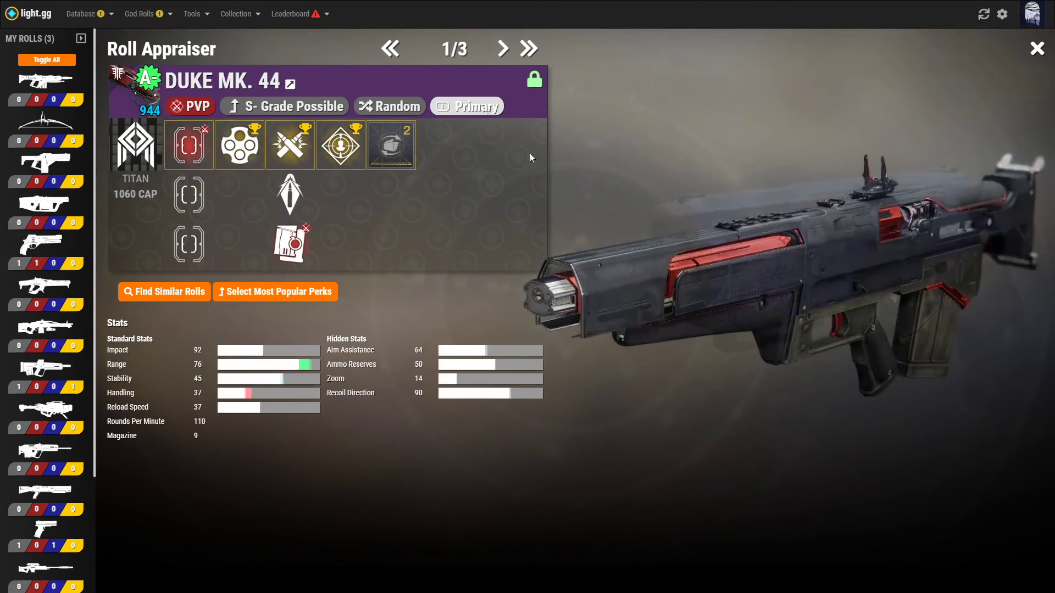
Leave the appraiser, load and run the first favorite search, then close the Favorites panel.
key("Escape")
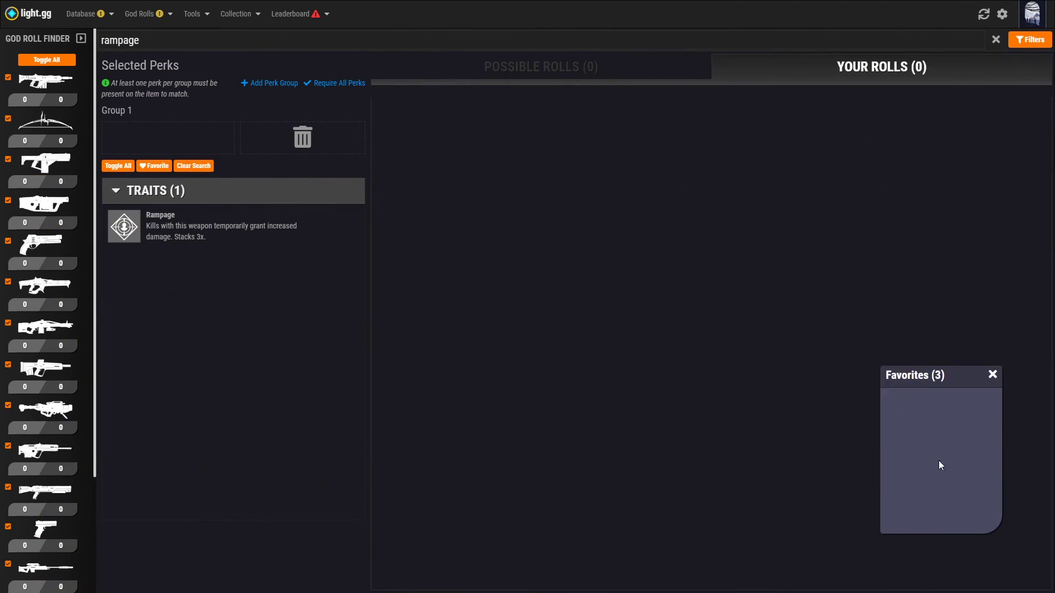
left_click(952, 388)
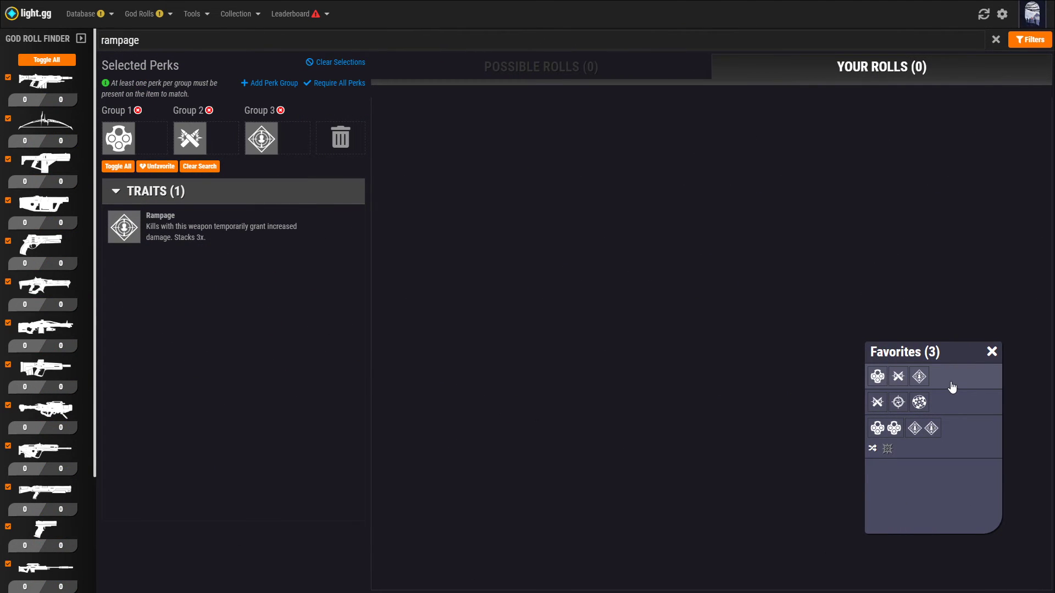
left_click(577, 67)
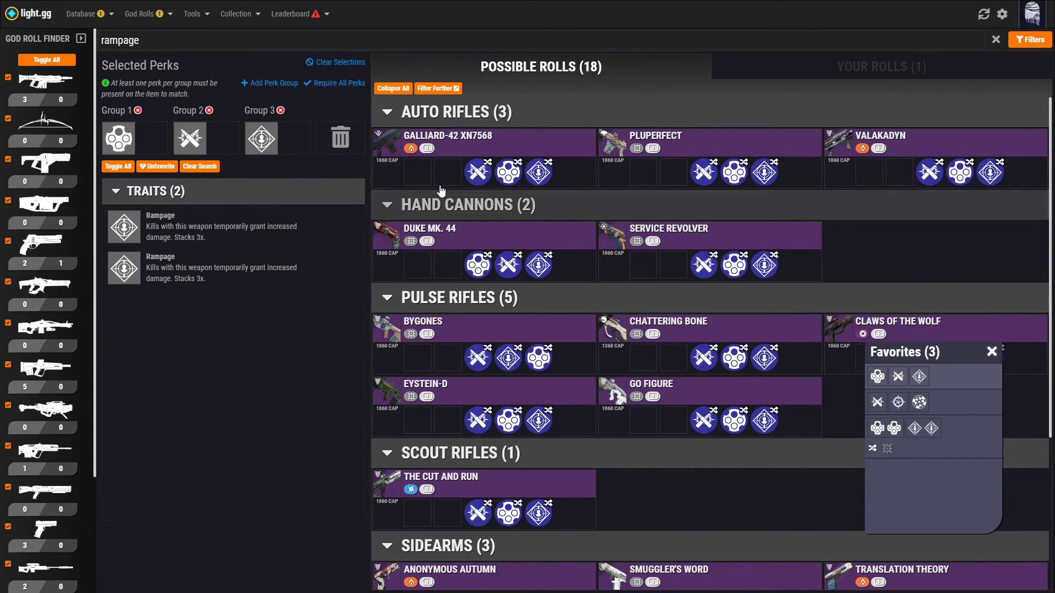
left_click(991, 351)
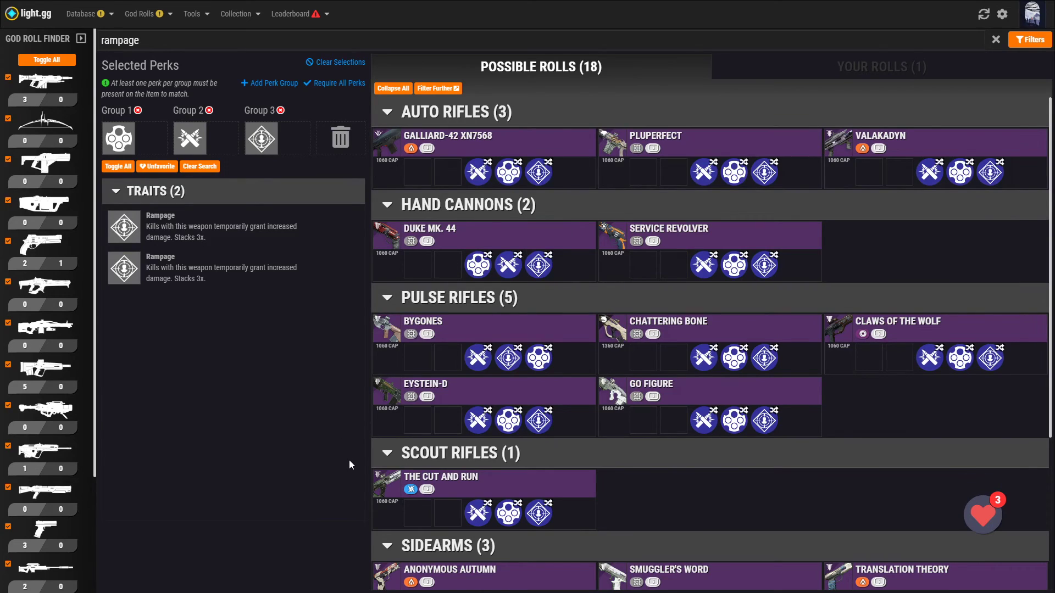